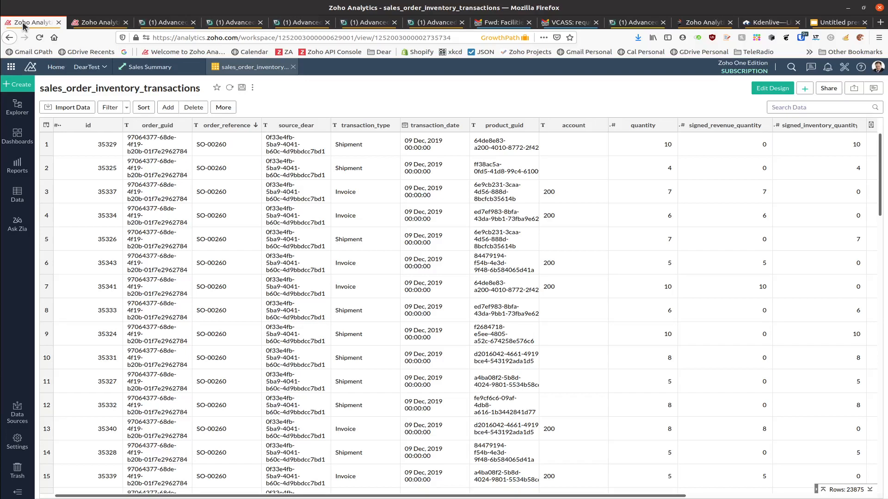
Step: Start a new view from the sales_order_inventory_transactions table
{"action": "left_click", "coordinate": [25, 86]}
Step: Build a pivot on sales_order_inventory_transactions with order_reference rows and a transaction_date filter
{"action": "left_click", "coordinate": [78, 217]}
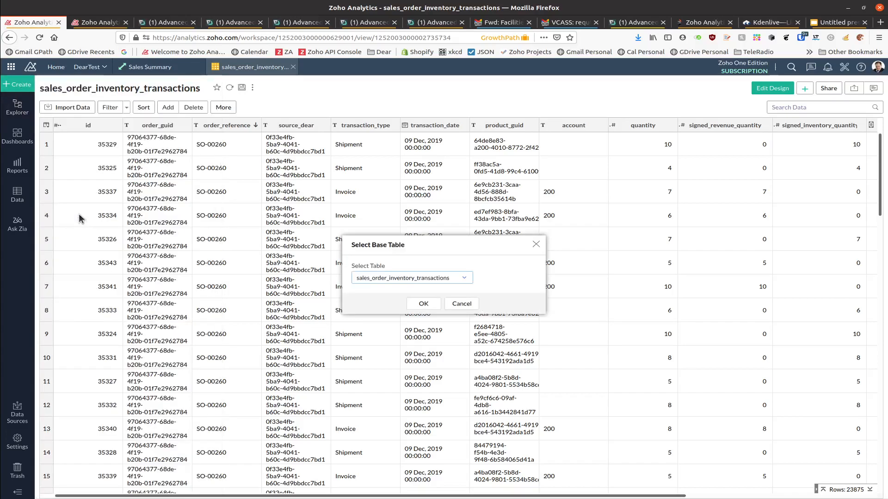
{"action": "left_click", "coordinate": [426, 304]}
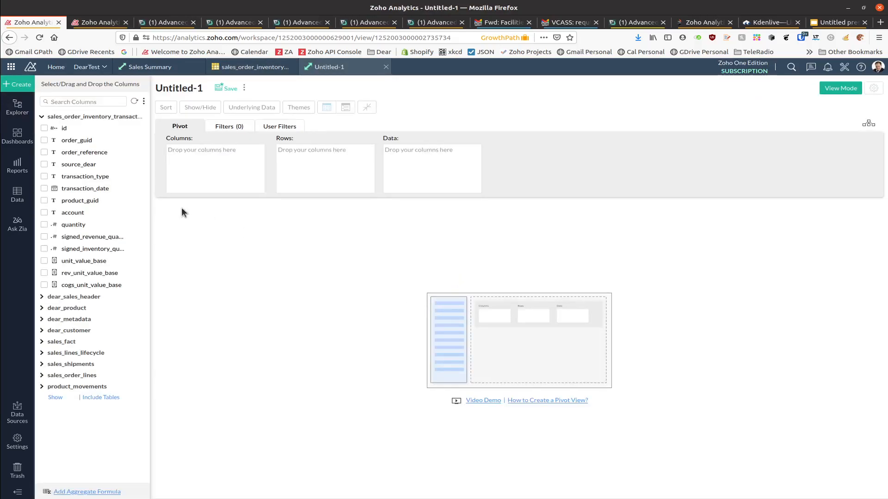
{"action": "left_click_drag", "start_coordinate": [103, 154], "coordinate": [353, 172]}
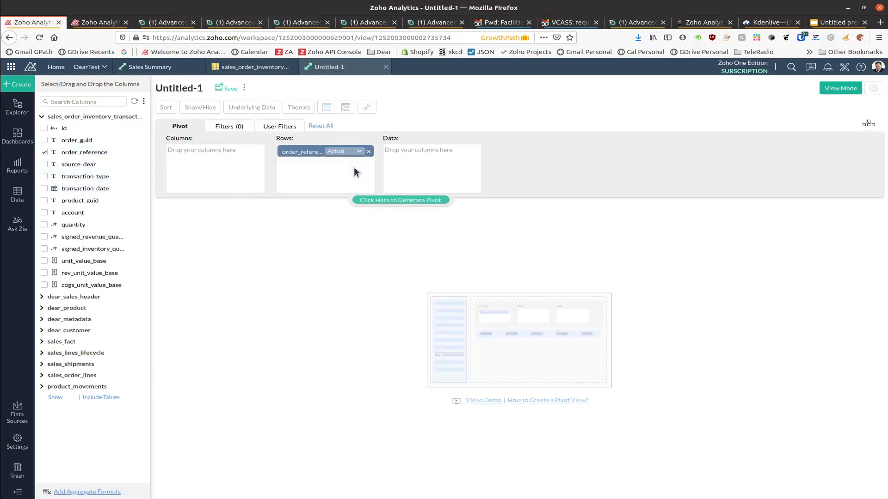
{"action": "left_click", "coordinate": [236, 129]}
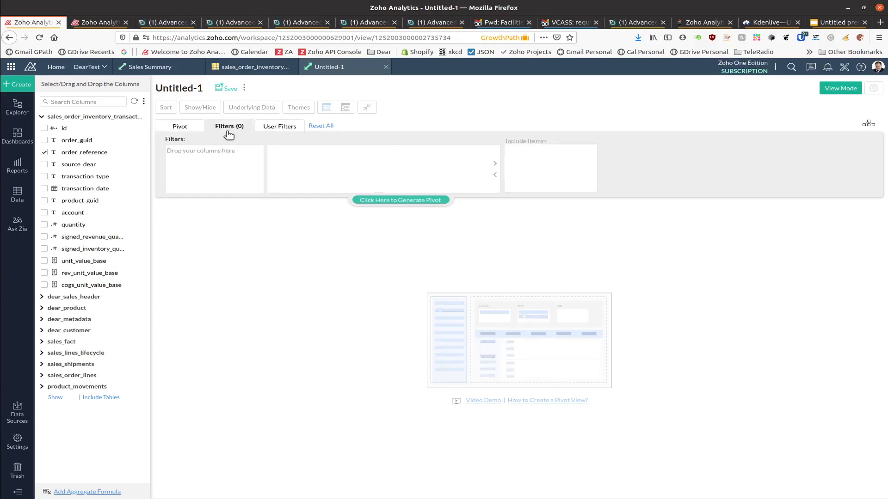
{"action": "left_click_drag", "start_coordinate": [93, 188], "coordinate": [227, 176]}
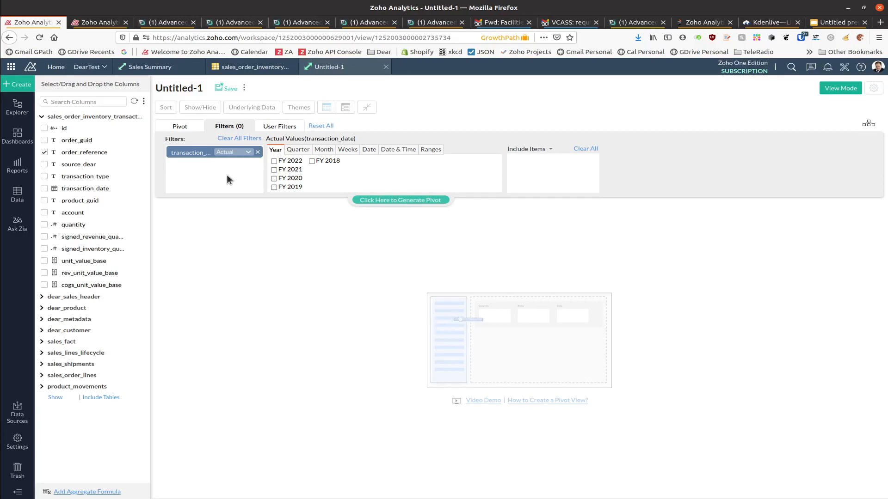
Step: Set the transaction_date filter to the relative range Previous 99 Months
{"action": "left_click", "coordinate": [245, 152]}
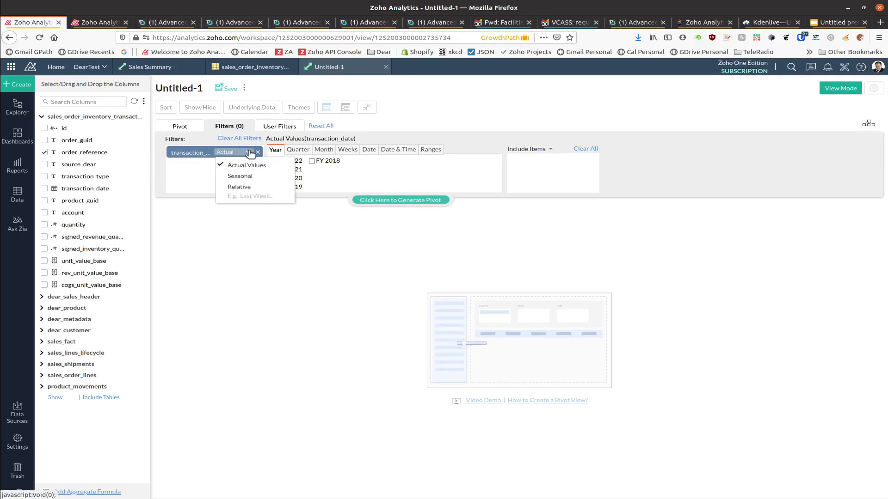
{"action": "left_click", "coordinate": [247, 176]}
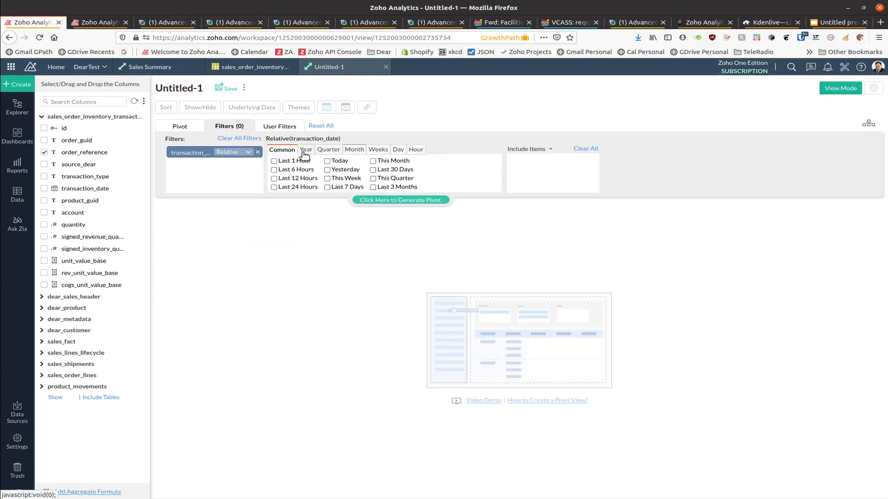
{"action": "left_click", "coordinate": [355, 149]}
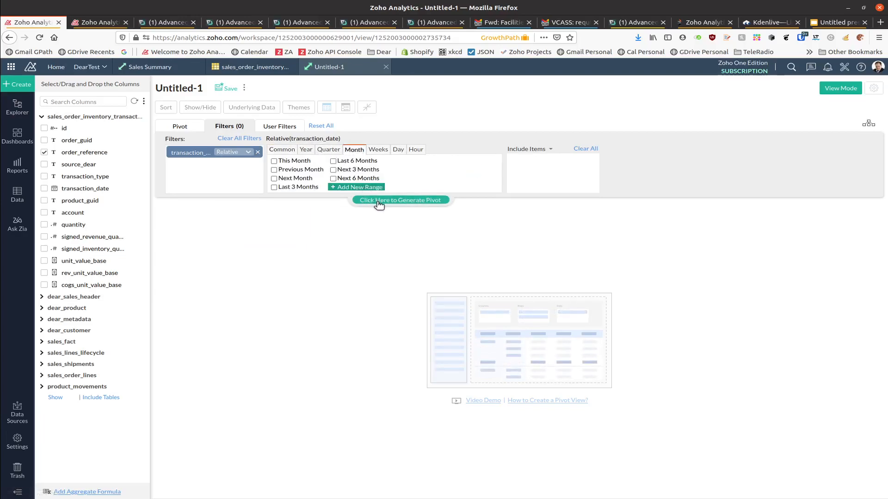
{"action": "left_click", "coordinate": [370, 189]}
{"action": "left_click", "coordinate": [383, 286]}
{"action": "left_click", "coordinate": [392, 324]}
{"action": "left_click", "coordinate": [444, 284]}
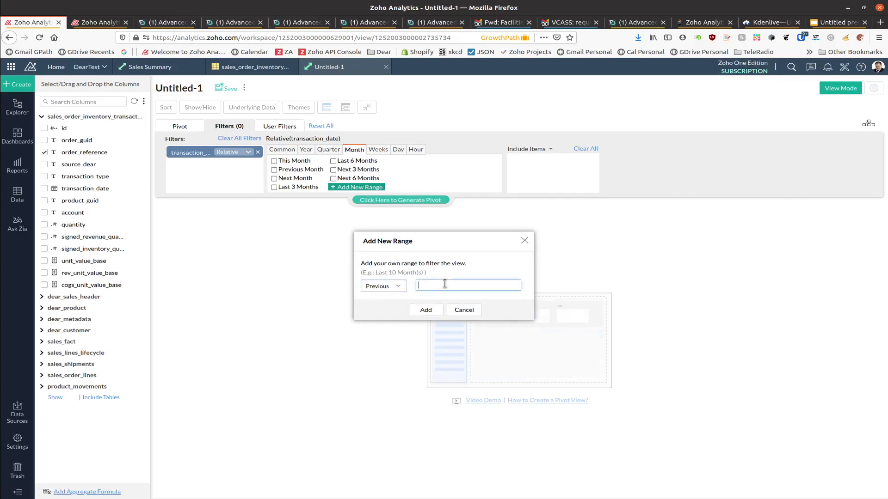
{"action": "left_click", "coordinate": [436, 308]}
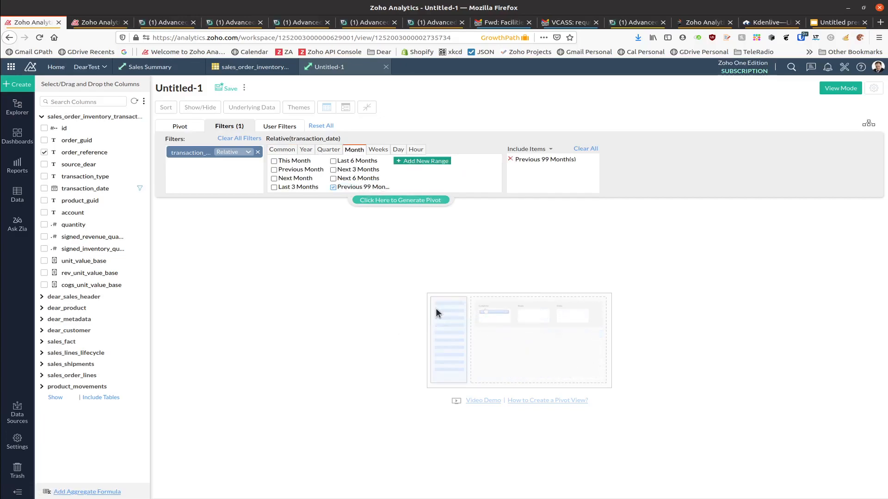
{"action": "left_click", "coordinate": [179, 128]}
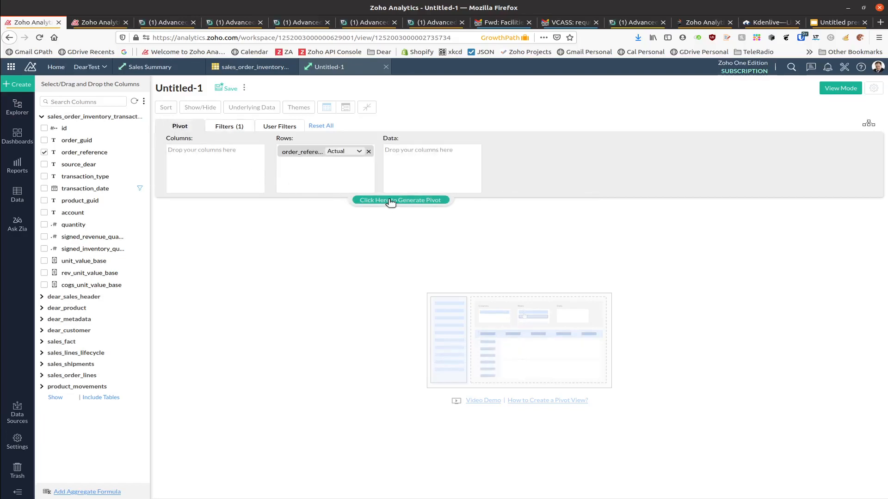
Step: Total signed_revenue_quantity and signed_inventory_quantity per order, then add the RevMinusInvQty formula as a value
{"action": "left_click_drag", "start_coordinate": [111, 236], "coordinate": [449, 171]}
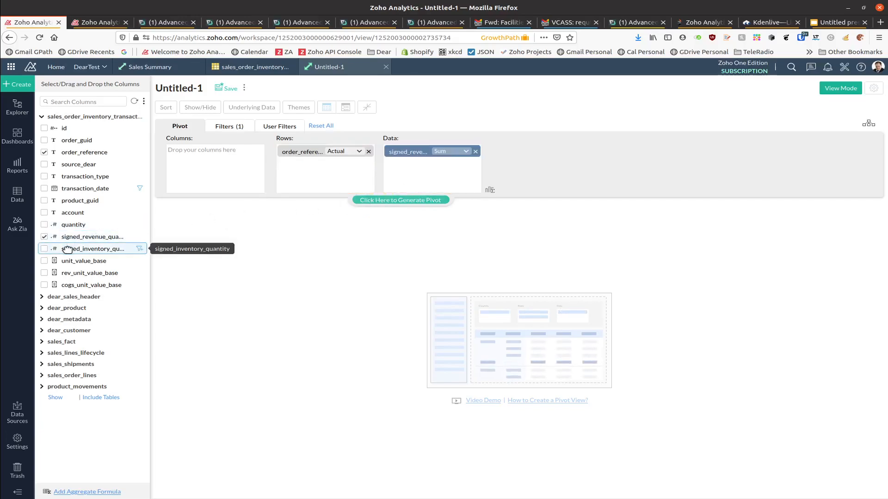
{"action": "left_click_drag", "start_coordinate": [67, 250], "coordinate": [426, 171]}
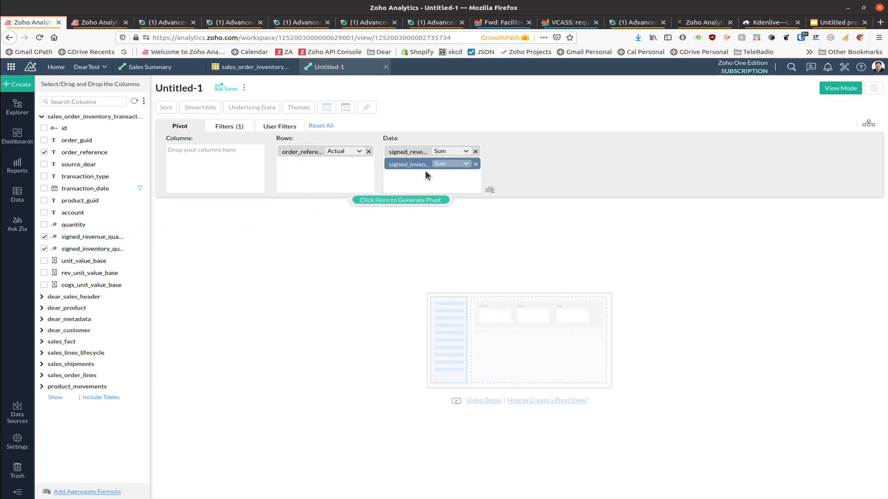
{"action": "left_click", "coordinate": [418, 202]}
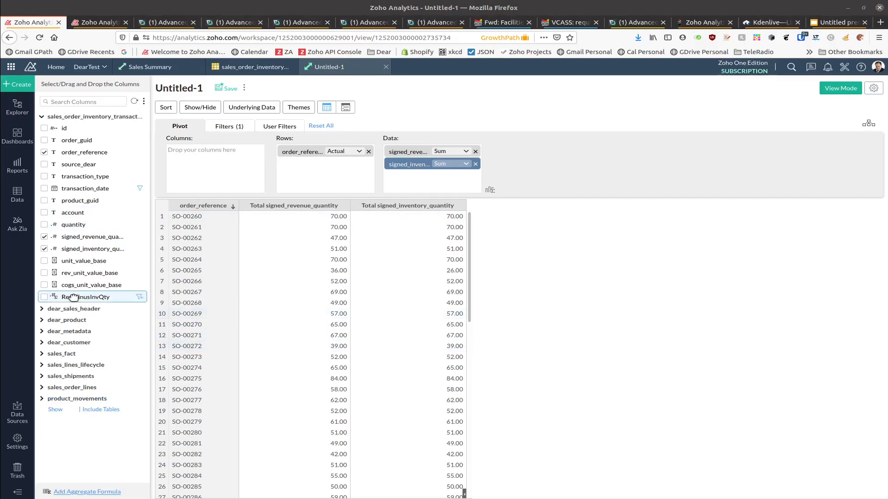
{"action": "left_click_drag", "start_coordinate": [73, 296], "coordinate": [434, 185]}
Step: Regenerate the pivot with RevMinusInvQty as a value and add RevMinusInvQty as a filter
{"action": "left_click", "coordinate": [430, 201]}
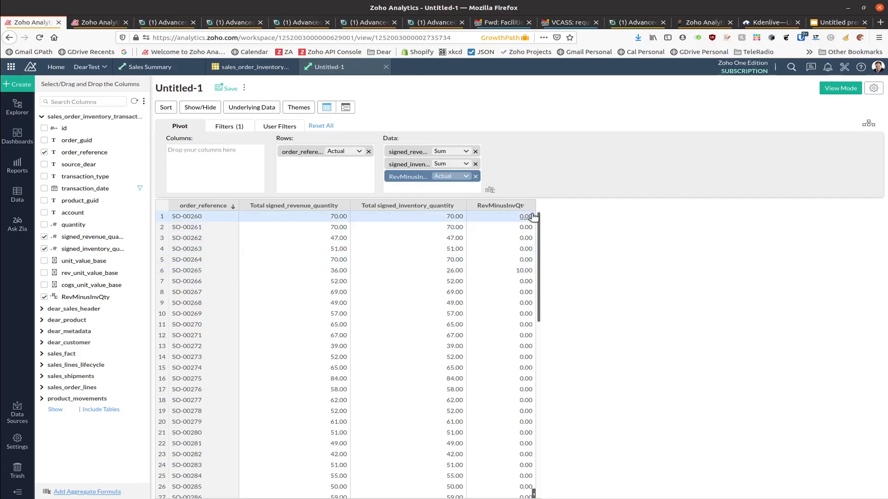
{"action": "left_click", "coordinate": [225, 127]}
{"action": "left_click_drag", "start_coordinate": [74, 297], "coordinate": [209, 175]}
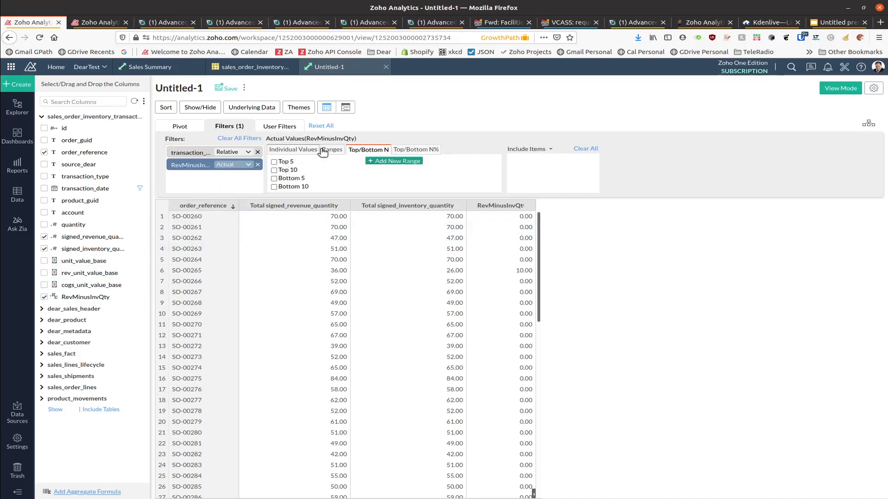
Step: Exclude orders whose RevMinusInvQty equals 0 and regenerate the pivot
{"action": "left_click", "coordinate": [303, 149]}
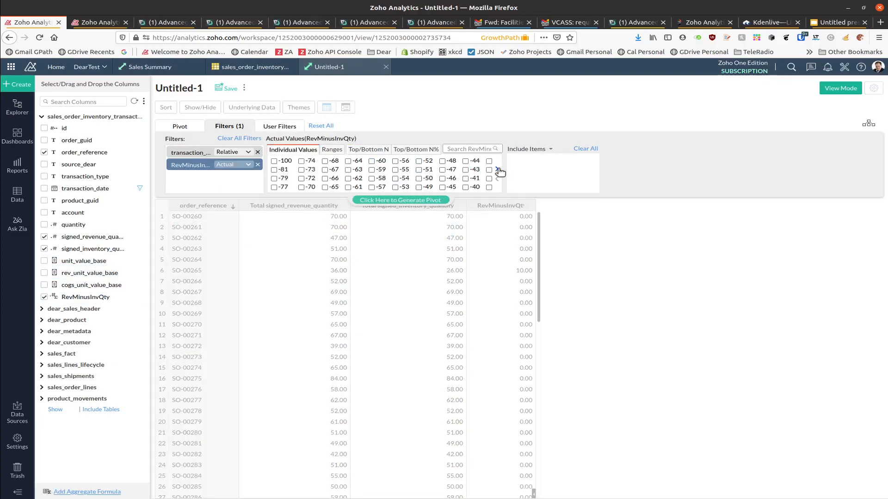
{"action": "left_click", "coordinate": [498, 170]}
{"action": "left_click", "coordinate": [458, 171]}
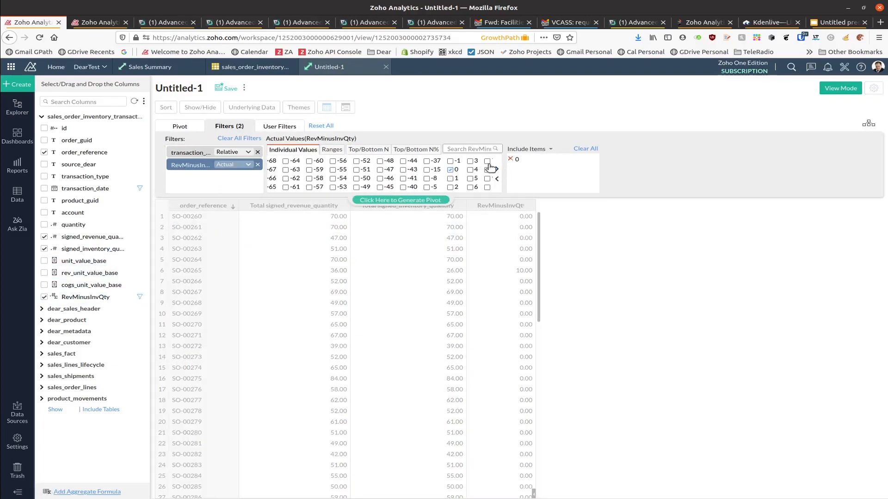
{"action": "left_click", "coordinate": [525, 149]}
{"action": "left_click", "coordinate": [525, 164]}
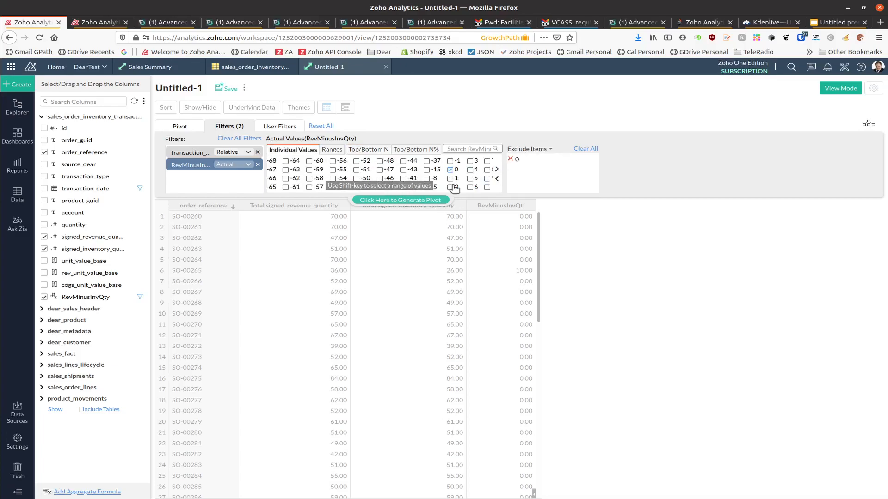
{"action": "left_click", "coordinate": [400, 201]}
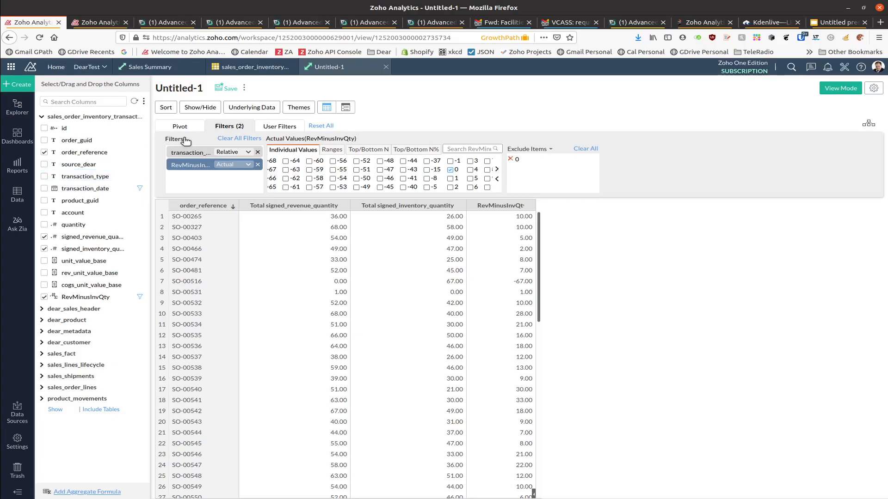
Step: Add a transaction_type filter including only Shipment and Invoice, and regenerate
{"action": "left_click_drag", "start_coordinate": [99, 181], "coordinate": [250, 177]}
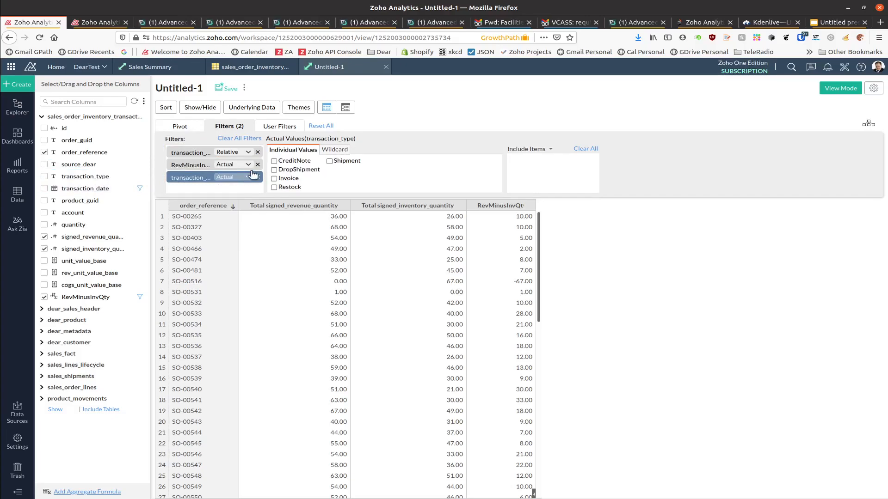
{"action": "left_click", "coordinate": [330, 162]}
{"action": "left_click", "coordinate": [274, 179]}
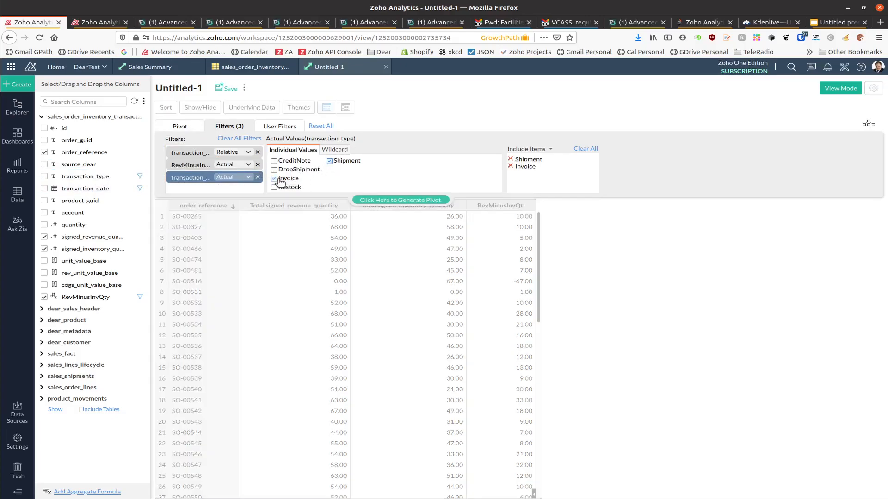
{"action": "left_click", "coordinate": [383, 202]}
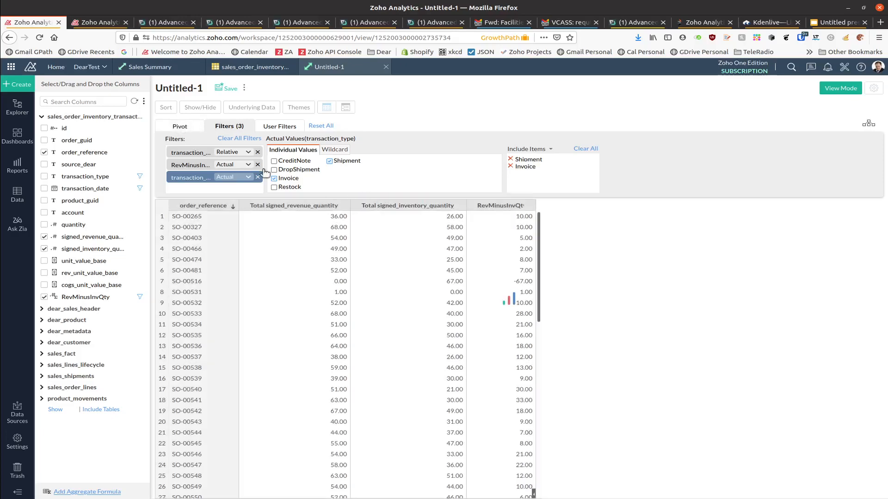
{"action": "left_click", "coordinate": [178, 126]}
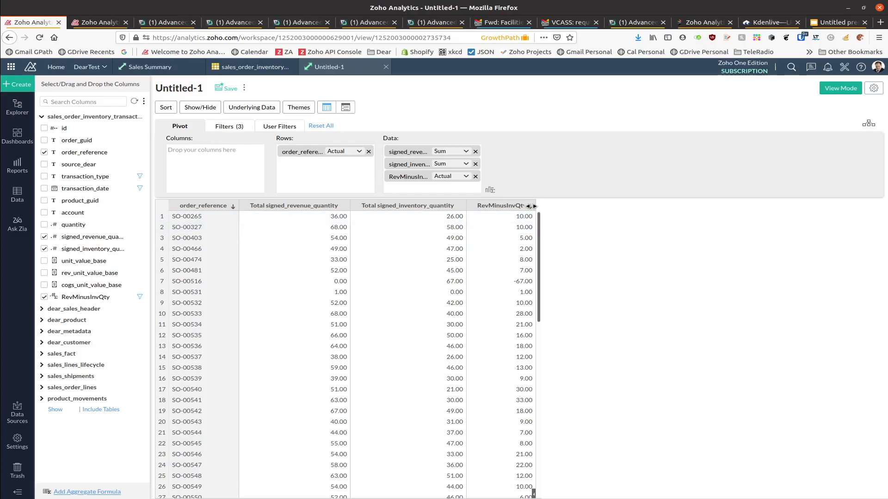
Step: Widen RevMinusInvQty, add dear_url under order_reference in the rows, and open SO-00265's DEAR link
{"action": "left_click_drag", "start_coordinate": [536, 206], "coordinate": [592, 209]}
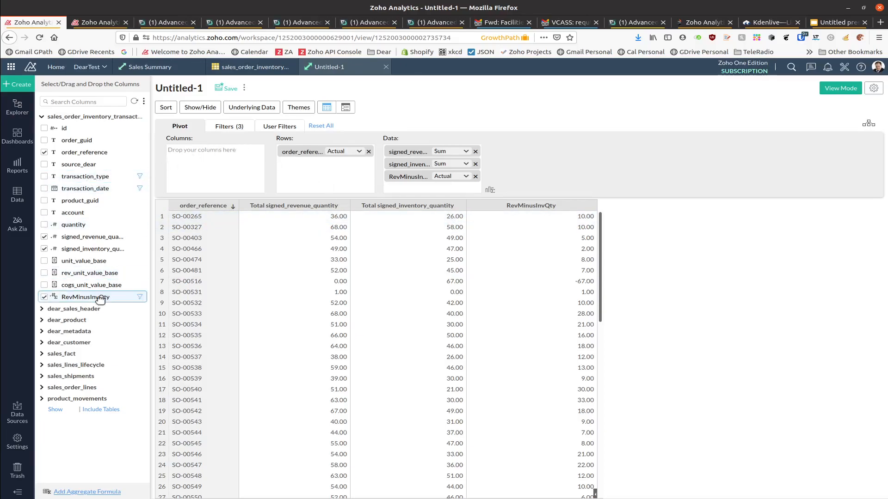
{"action": "left_click", "coordinate": [41, 309]}
{"action": "scroll", "coordinate": [74, 352], "scroll_direction": "down", "scroll_amount": 8}
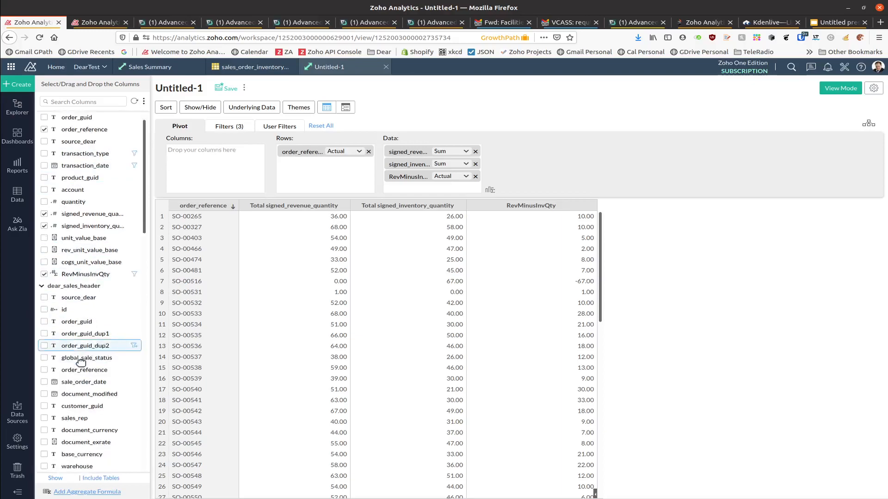
{"action": "scroll", "coordinate": [80, 366], "scroll_direction": "down", "scroll_amount": 2}
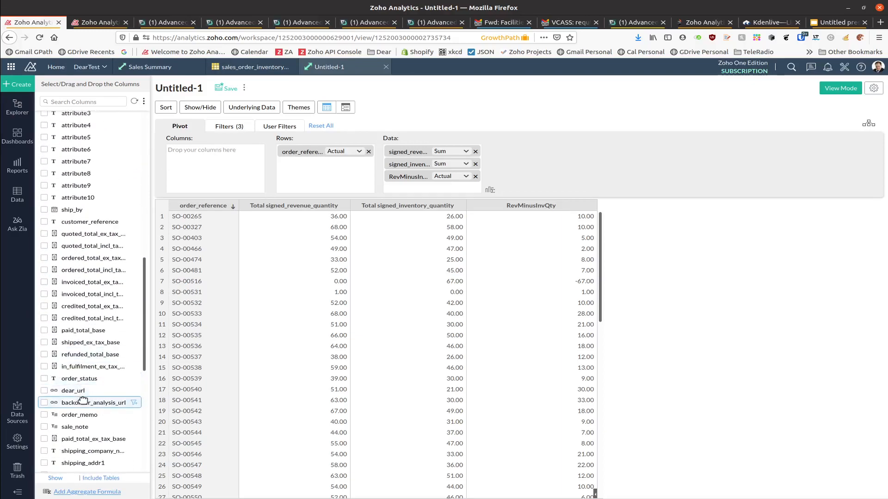
{"action": "left_click_drag", "start_coordinate": [74, 391], "coordinate": [341, 179]}
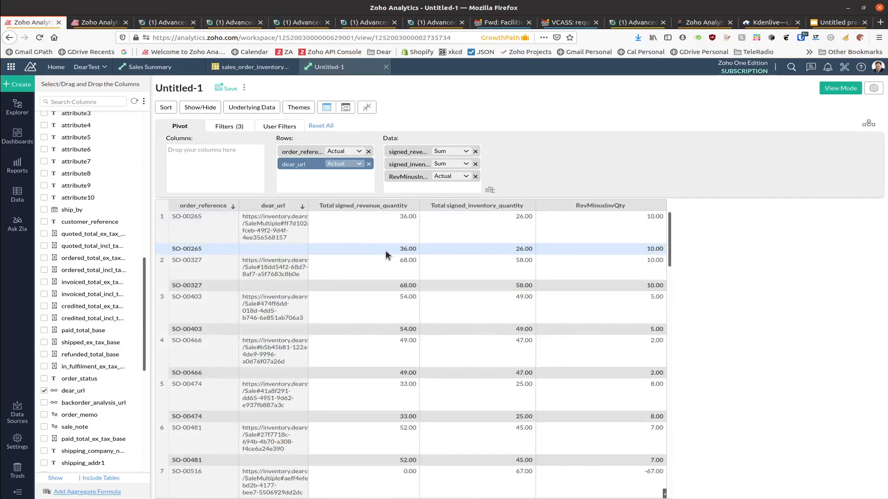
{"action": "left_click", "coordinate": [290, 224]}
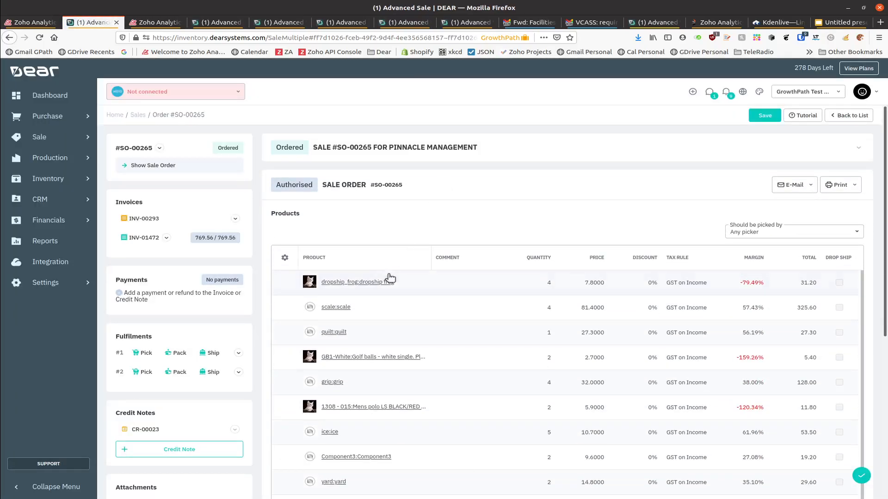
Step: Check invoice INV-01472 and fulfilments #1 and #2 for SO-00265, then return to Zoho Analytics
{"action": "left_click", "coordinate": [146, 239]}
{"action": "scroll", "coordinate": [389, 286], "scroll_direction": "down", "scroll_amount": 6}
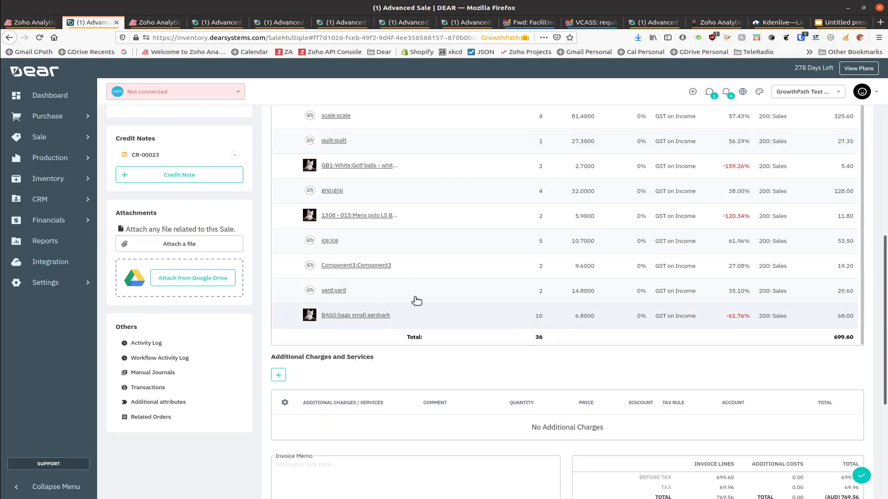
{"action": "scroll", "coordinate": [242, 258], "scroll_direction": "up", "scroll_amount": 3}
{"action": "left_click", "coordinate": [141, 244]}
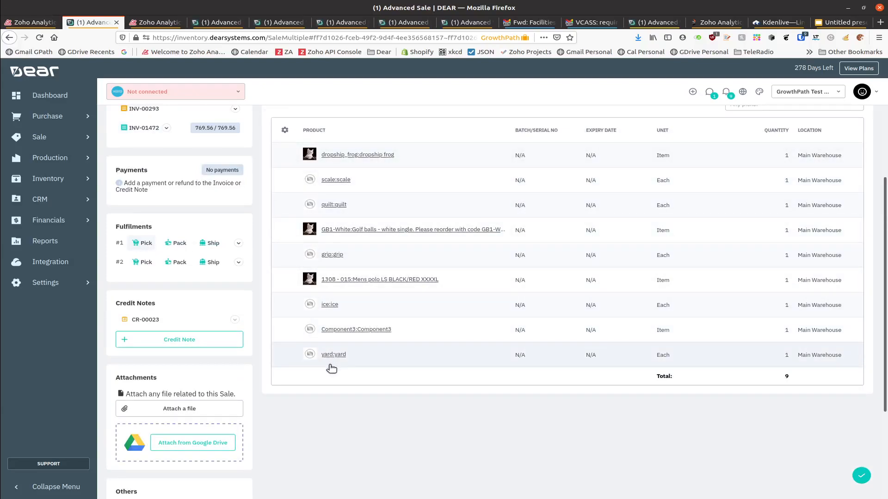
{"action": "left_click", "coordinate": [145, 262]}
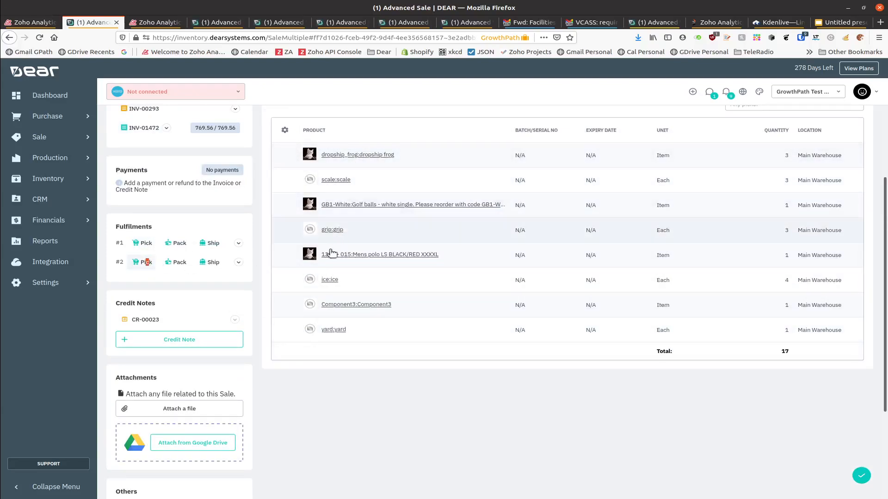
{"action": "left_click", "coordinate": [32, 23]}
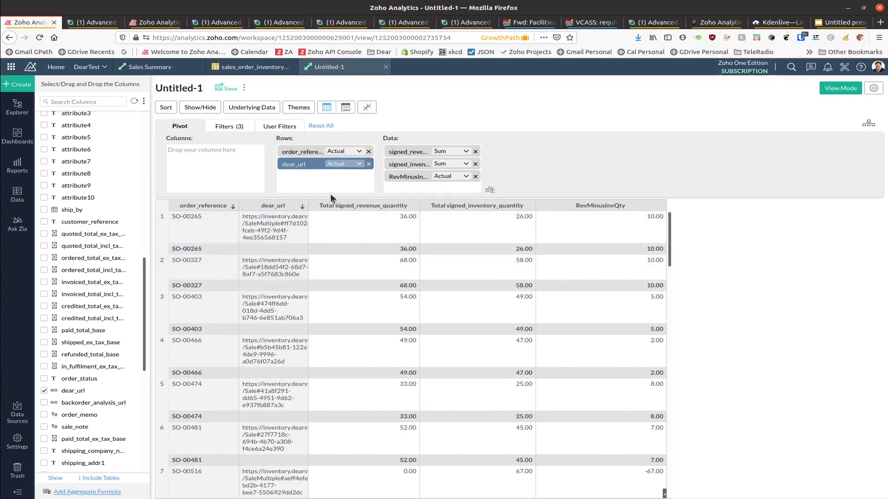
Step: Hide the column subtotals and both row and column grand totals
{"action": "left_click", "coordinate": [204, 109]}
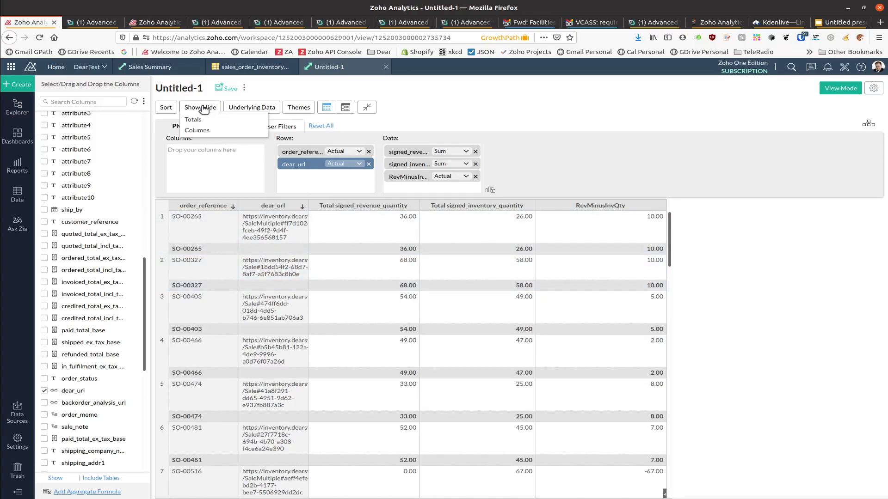
{"action": "left_click", "coordinate": [191, 119]}
{"action": "left_click", "coordinate": [487, 264]}
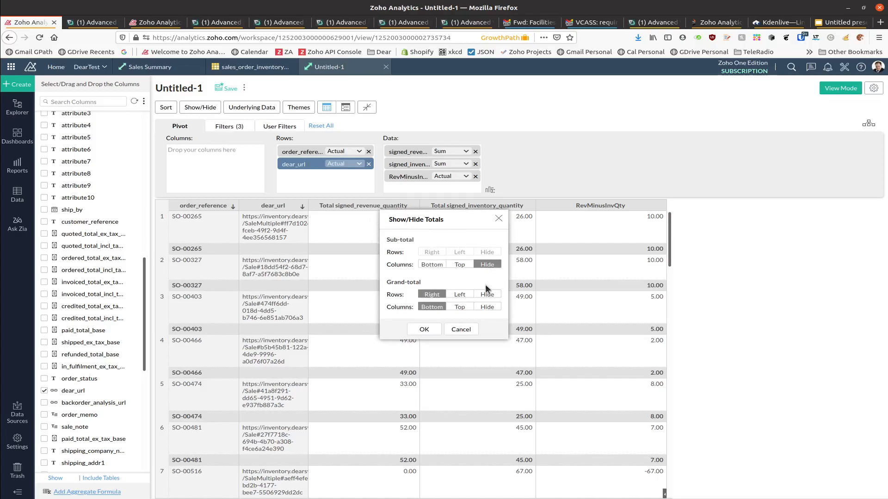
{"action": "left_click", "coordinate": [487, 294]}
{"action": "left_click", "coordinate": [486, 307]}
{"action": "left_click", "coordinate": [424, 329]}
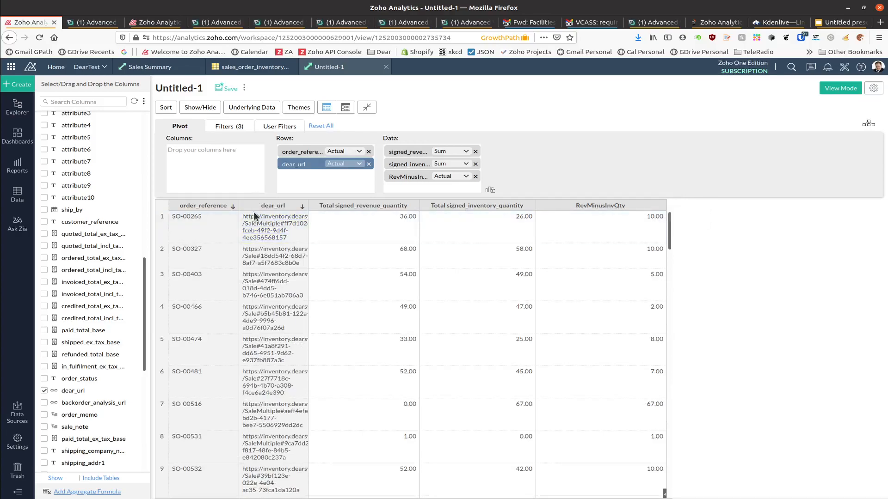
Step: Remove dear_url from the pivot rows
{"action": "left_click", "coordinate": [369, 165]}
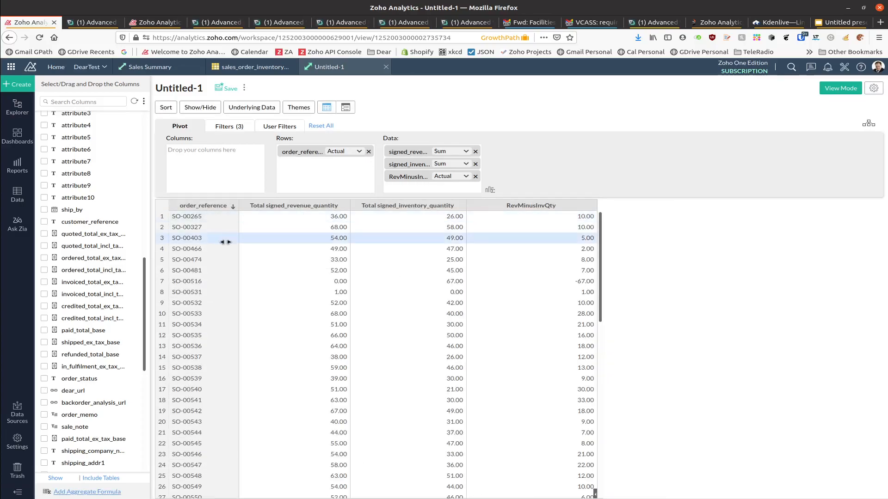
{"action": "scroll", "coordinate": [116, 164], "scroll_direction": "up", "scroll_amount": 7}
{"action": "scroll", "coordinate": [113, 167], "scroll_direction": "up", "scroll_amount": 4}
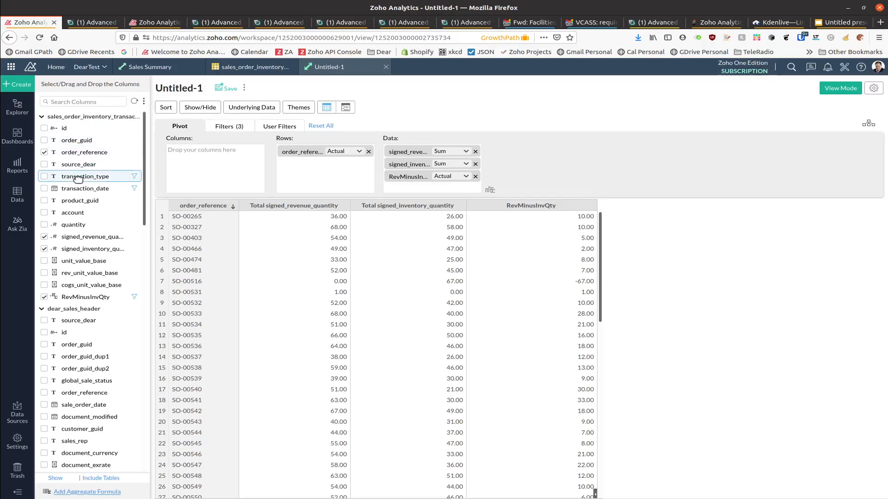
Step: Try product_guid as a second row grouping, then remove it
{"action": "left_click_drag", "start_coordinate": [76, 200], "coordinate": [321, 170]}
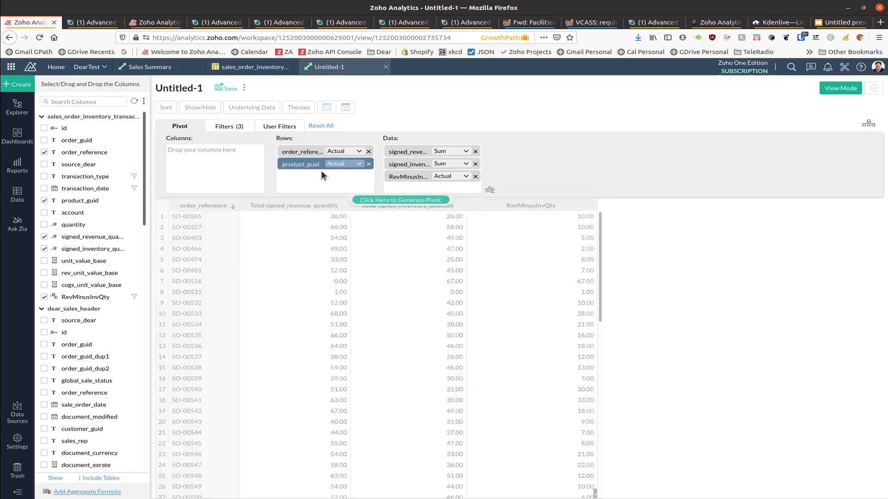
{"action": "left_click", "coordinate": [368, 201]}
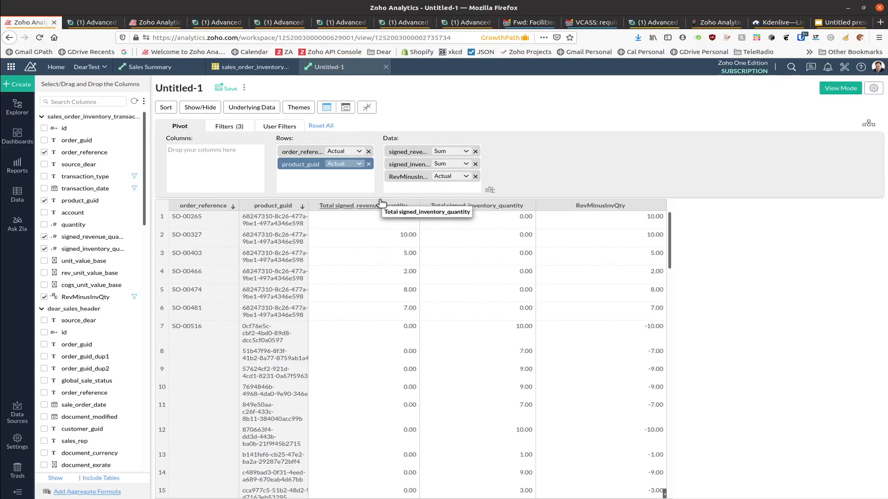
{"action": "left_click", "coordinate": [369, 164]}
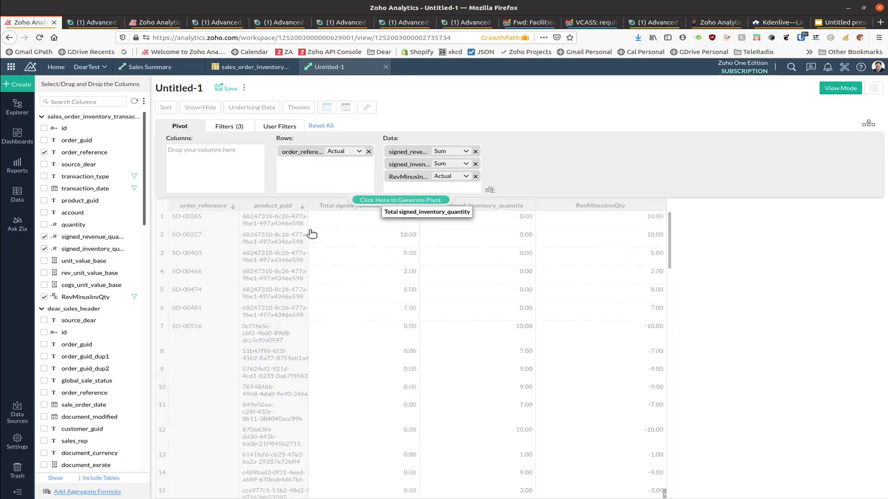
Step: Add sku from dear_product under order_reference in the rows and regenerate the pivot
{"action": "scroll", "coordinate": [120, 339], "scroll_direction": "down", "scroll_amount": 4}
{"action": "scroll", "coordinate": [120, 339], "scroll_direction": "down", "scroll_amount": 15}
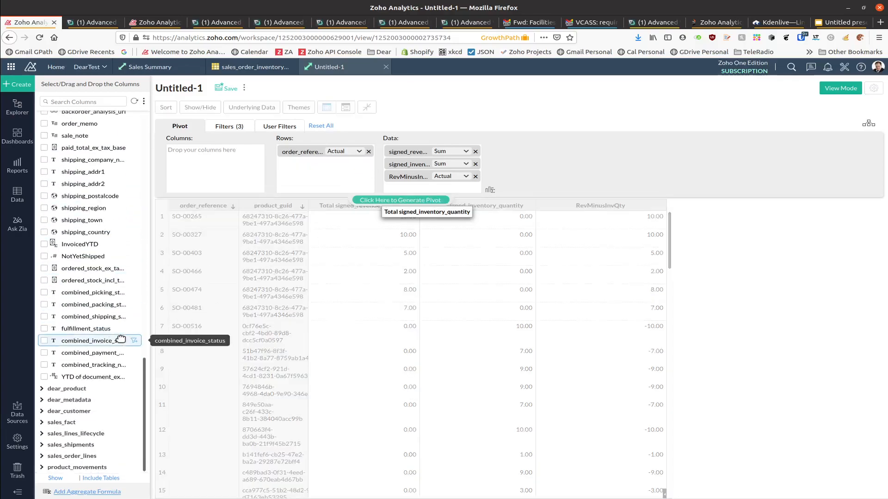
{"action": "left_click", "coordinate": [42, 388]}
{"action": "scroll", "coordinate": [73, 361], "scroll_direction": "down", "scroll_amount": 5}
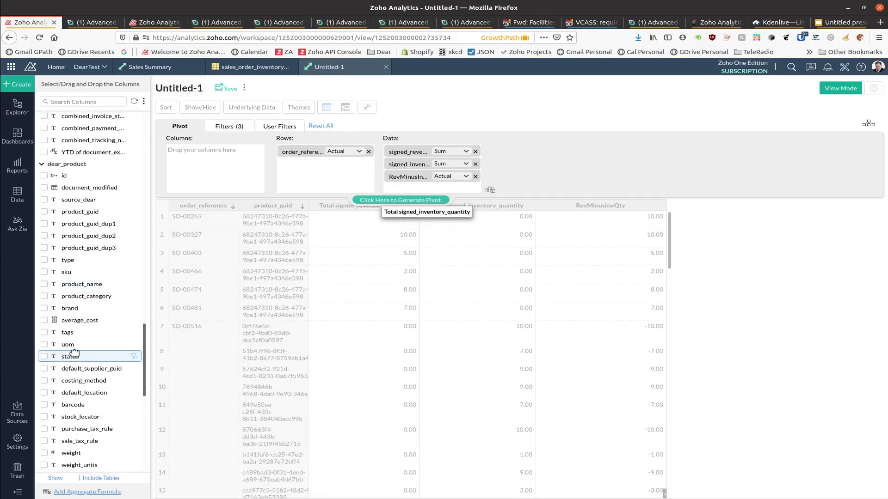
{"action": "left_click_drag", "start_coordinate": [65, 275], "coordinate": [313, 180]}
{"action": "left_click", "coordinate": [366, 202]}
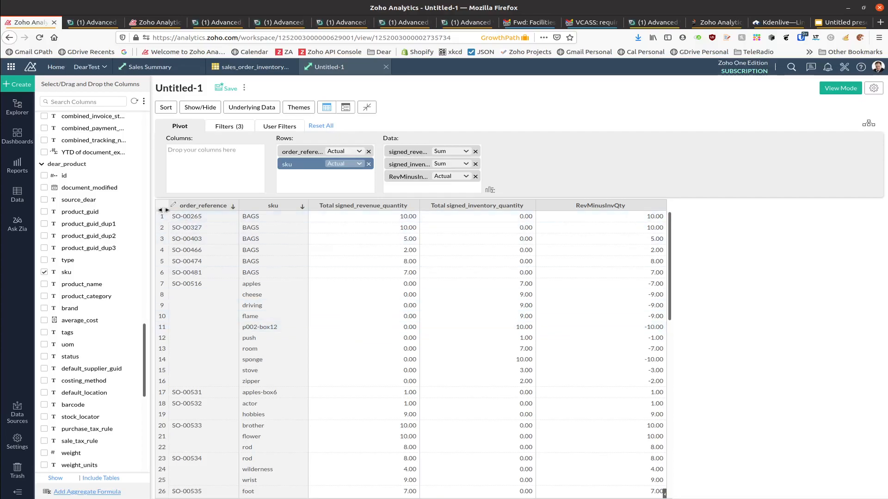
{"action": "scroll", "coordinate": [141, 209], "scroll_direction": "up", "scroll_amount": 5}
{"action": "scroll", "coordinate": [141, 209], "scroll_direction": "up", "scroll_amount": 10}
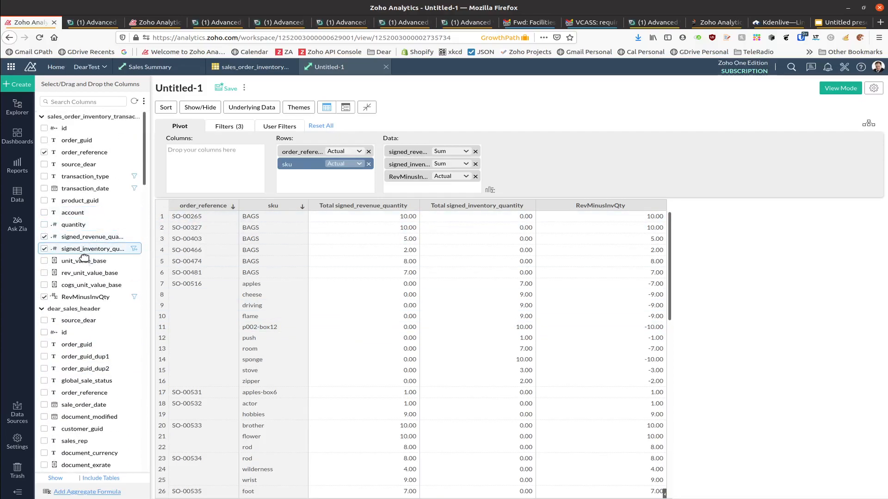
Step: Add rev_unit_value_base to the pivot data as an Average instead of Sum, and regenerate the pivot
{"action": "left_click_drag", "start_coordinate": [86, 273], "coordinate": [448, 190]}
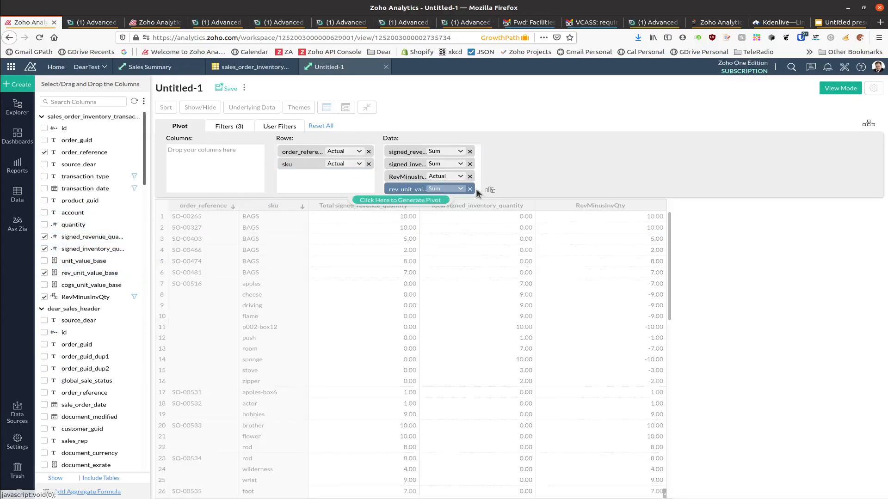
{"action": "left_click", "coordinate": [464, 189]}
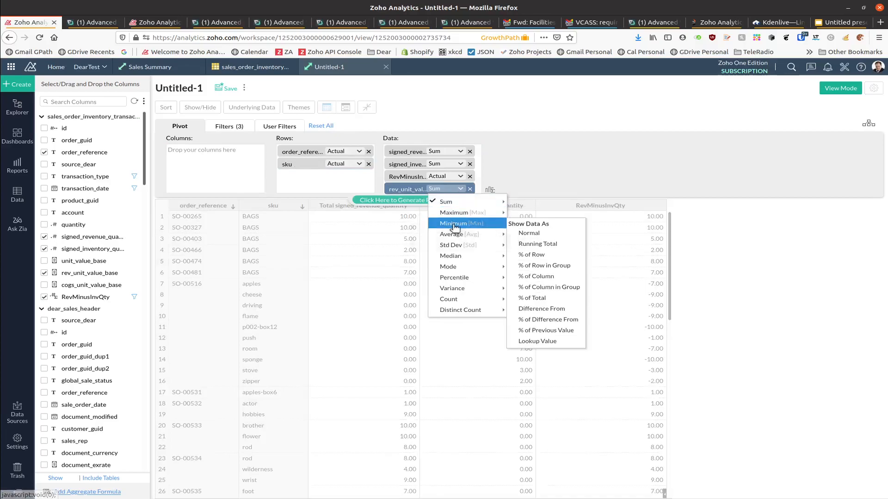
{"action": "mouse_move", "coordinate": [467, 235]}
{"action": "left_click", "coordinate": [526, 244]}
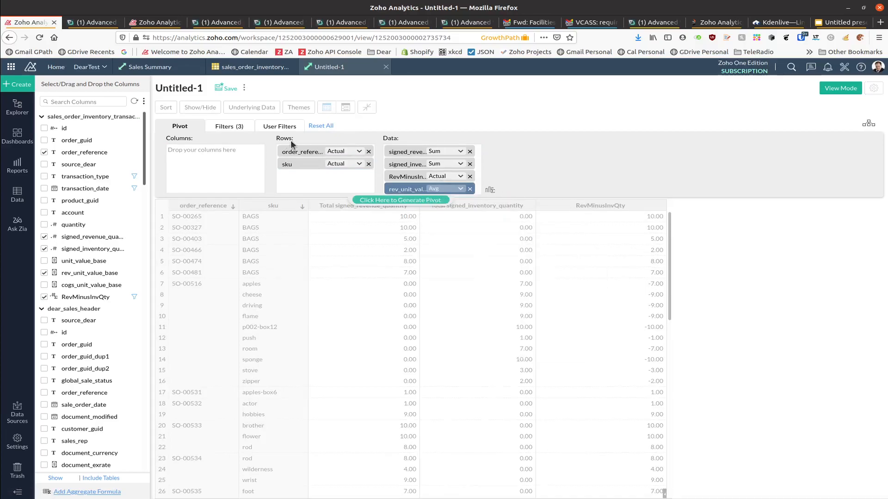
{"action": "left_click", "coordinate": [413, 201]}
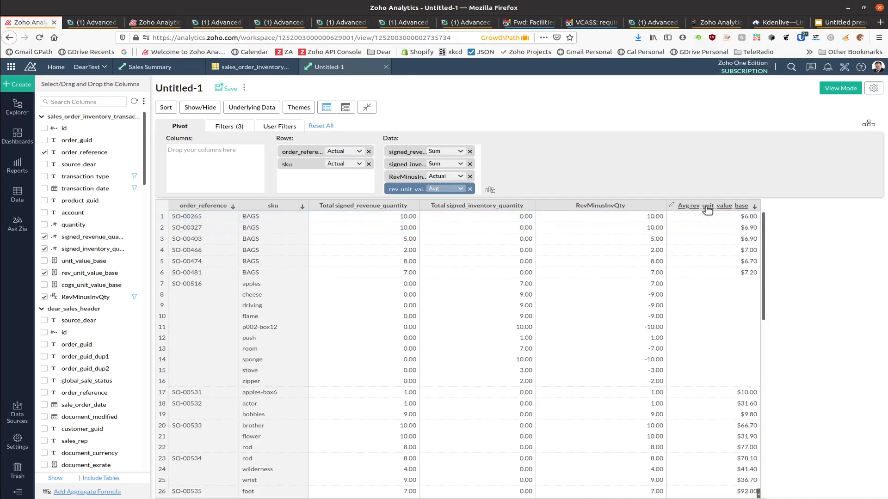
{"action": "left_click", "coordinate": [490, 190]}
Step: Create an 'Overstated Rev' Currency formula equal to RevMinusInvQty times rev_unit_value_base
{"action": "left_click", "coordinate": [577, 141]}
{"action": "type", "text": "Overst"}
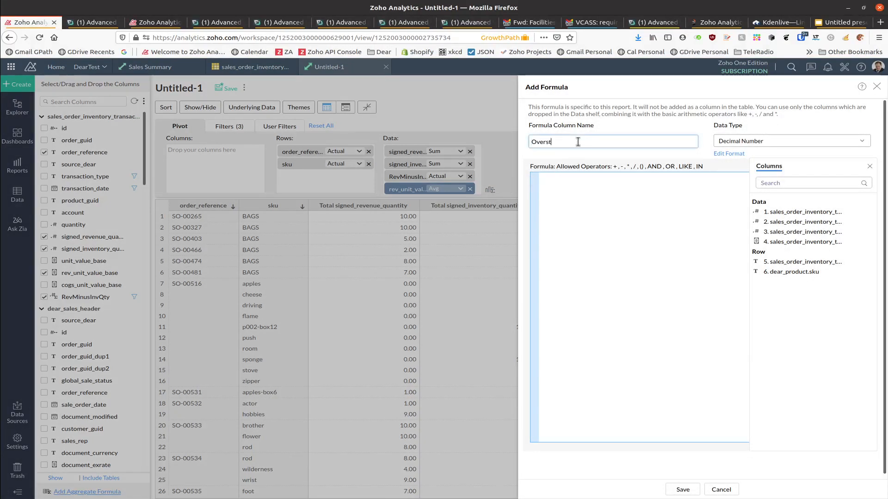
{"action": "type", "text": "ated Rev"}
{"action": "left_click", "coordinate": [740, 141]}
{"action": "left_click", "coordinate": [741, 177]}
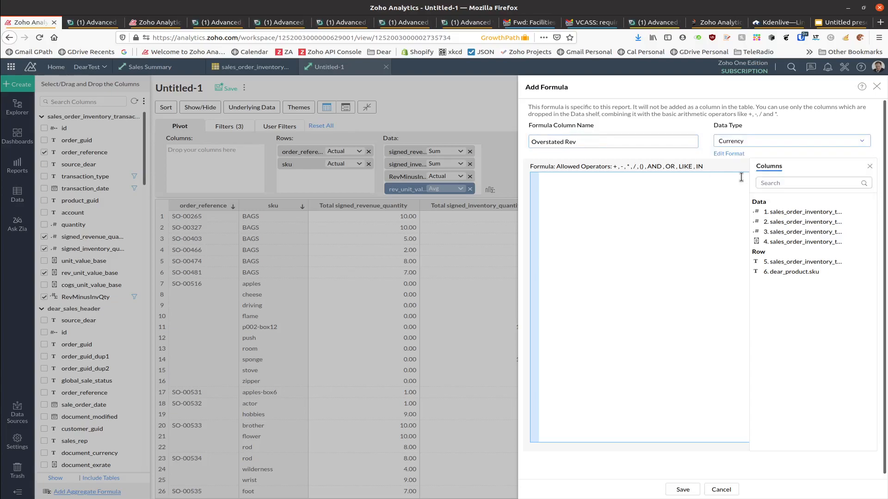
{"action": "left_click", "coordinate": [784, 233]}
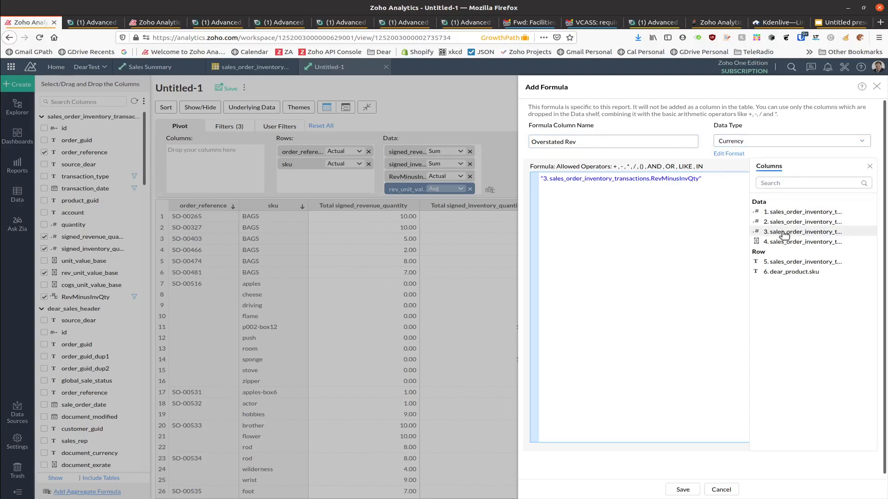
{"action": "left_click", "coordinate": [784, 241]}
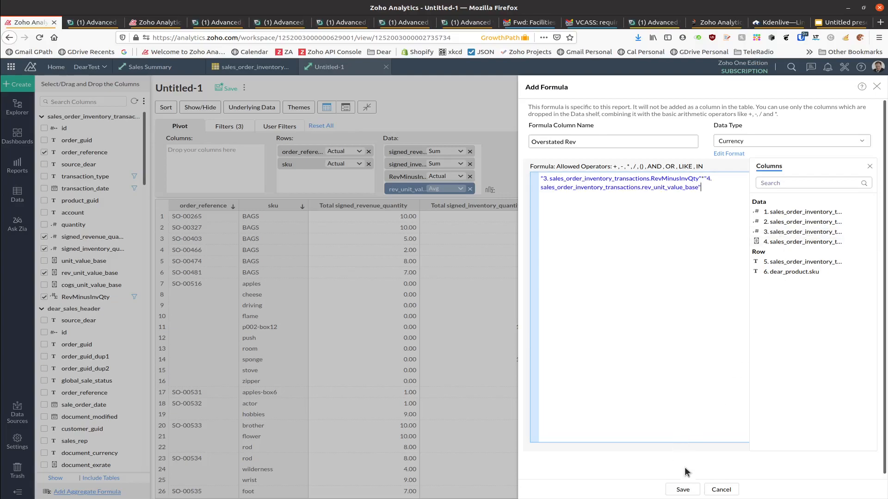
{"action": "left_click", "coordinate": [682, 490]}
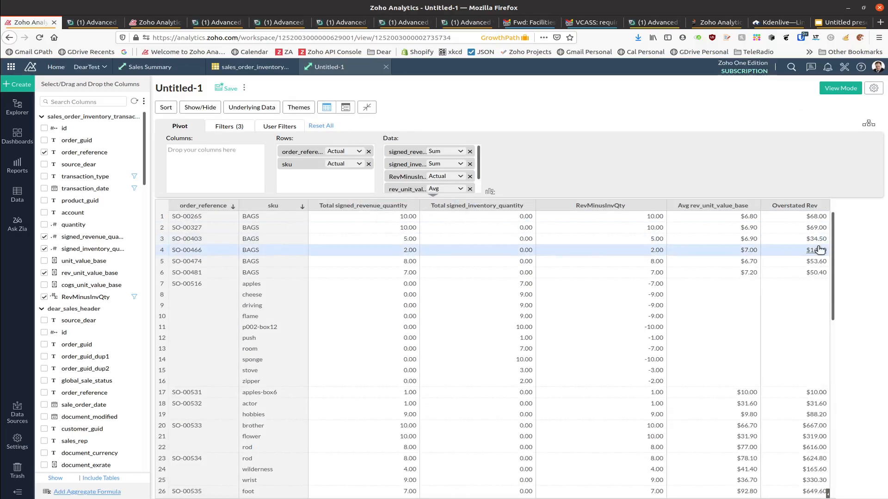
Step: In the report's Format settings, relabel order_reference as 'Order Nbr' and signed_revenue_quantity as 'Inv Qty'
{"action": "left_click", "coordinate": [874, 88]}
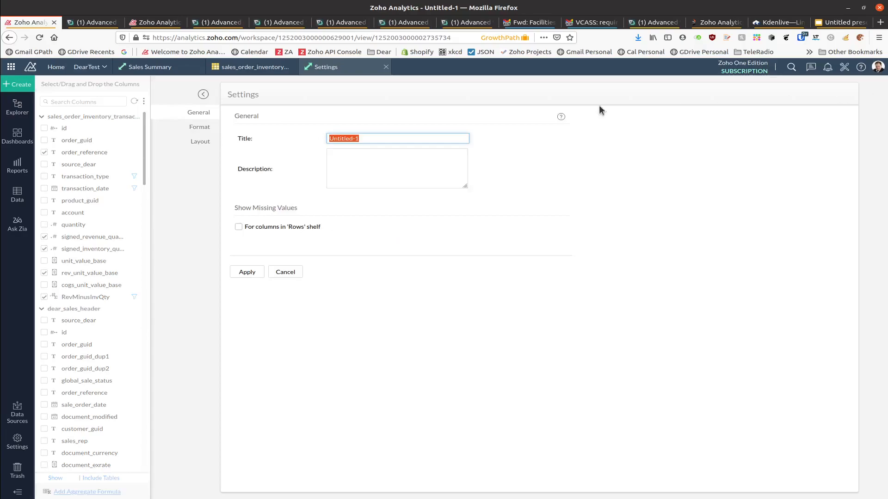
{"action": "left_click", "coordinate": [200, 128]}
{"action": "double_click", "coordinate": [421, 151]}
{"action": "type", "text": "Orde"}
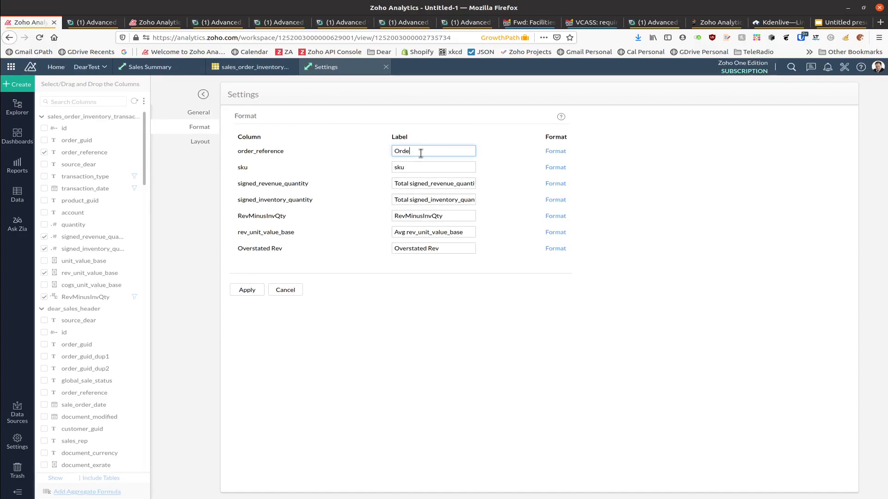
{"action": "type", "text": "r Nbr"}
{"action": "key", "text": "Tab"}
{"action": "key", "text": "Tab"}
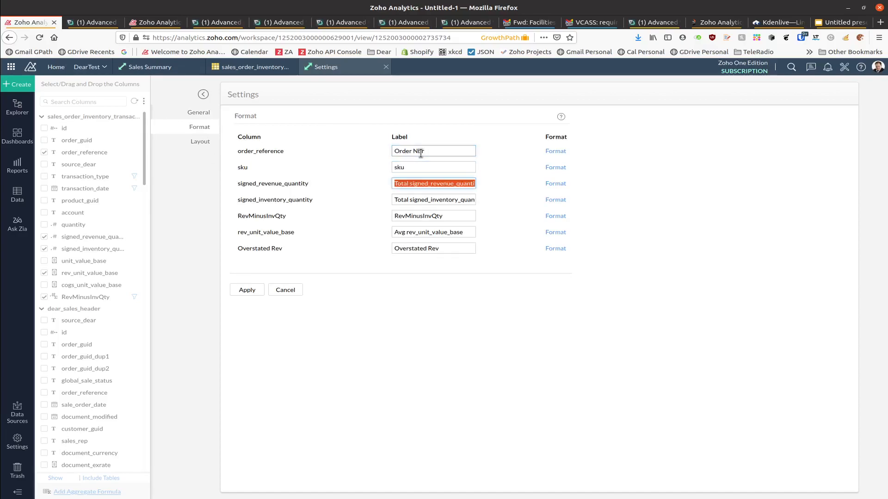
{"action": "type", "text": "Inv"}
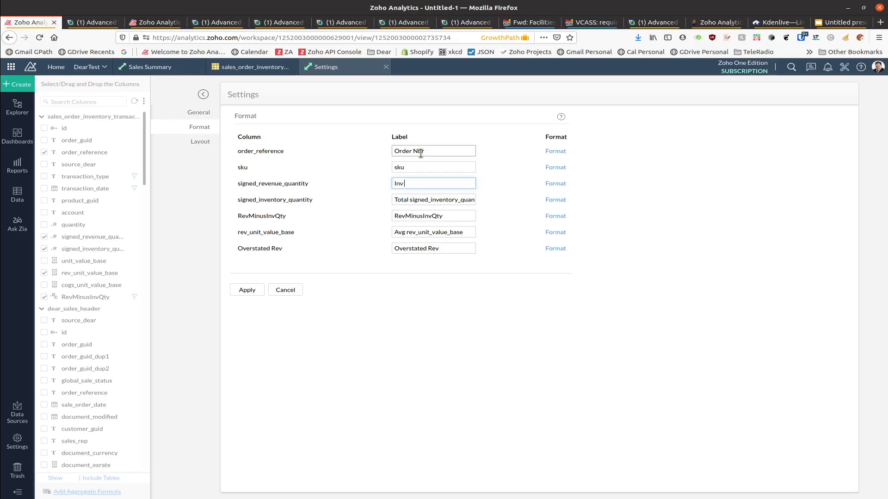
{"action": "type", "text": " Qty"}
Step: Label the remaining columns 'Ship Qty', 'Diff' and 'Inv Price', correcting the typo, and apply
{"action": "key", "text": "Tab"}
{"action": "type", "text": "Sh"}
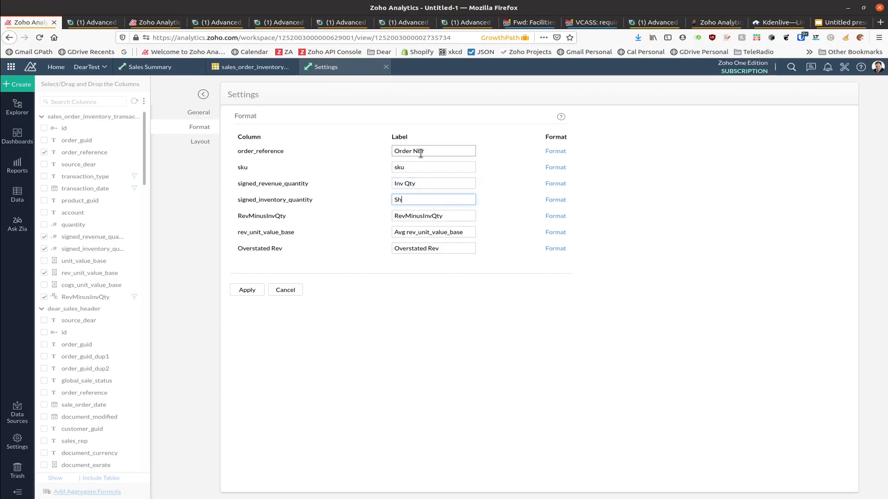
{"action": "type", "text": "ip Qtyt"}
{"action": "key", "text": "Tab"}
{"action": "type", "text": "Diff"}
{"action": "key", "text": "Tab"}
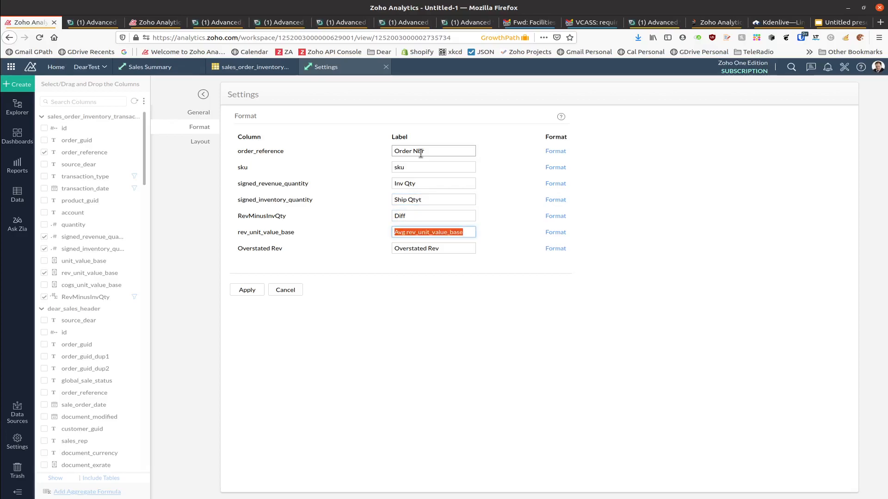
{"action": "type", "text": "Inv Price"}
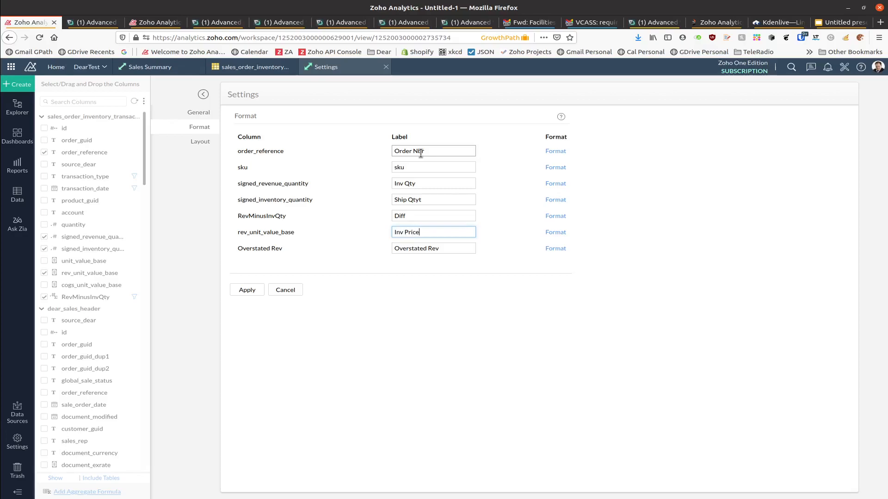
{"action": "left_click", "coordinate": [428, 199]}
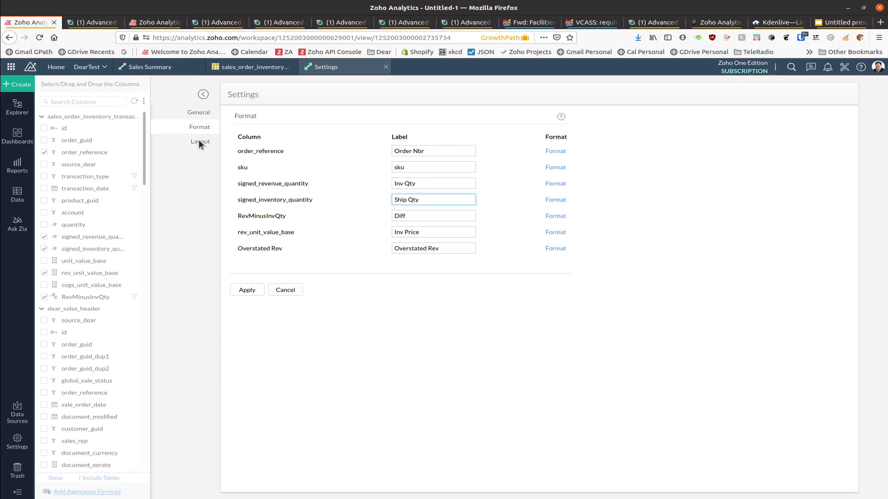
{"action": "left_click", "coordinate": [254, 293]}
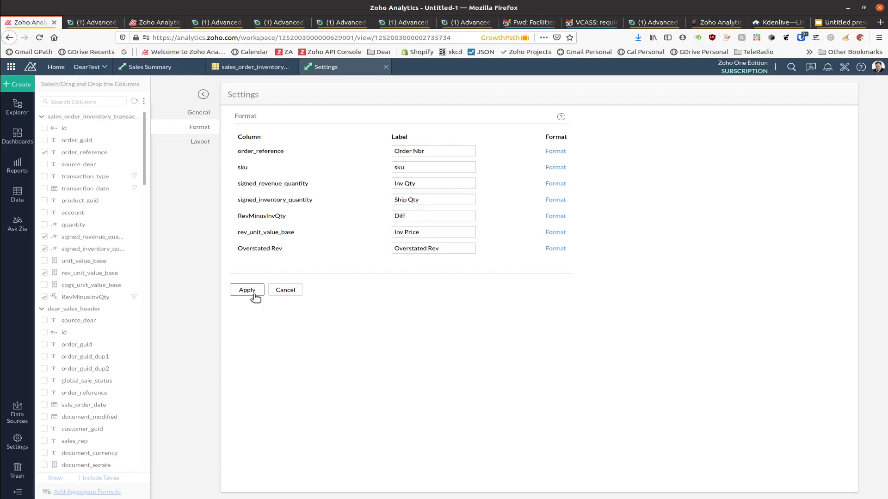